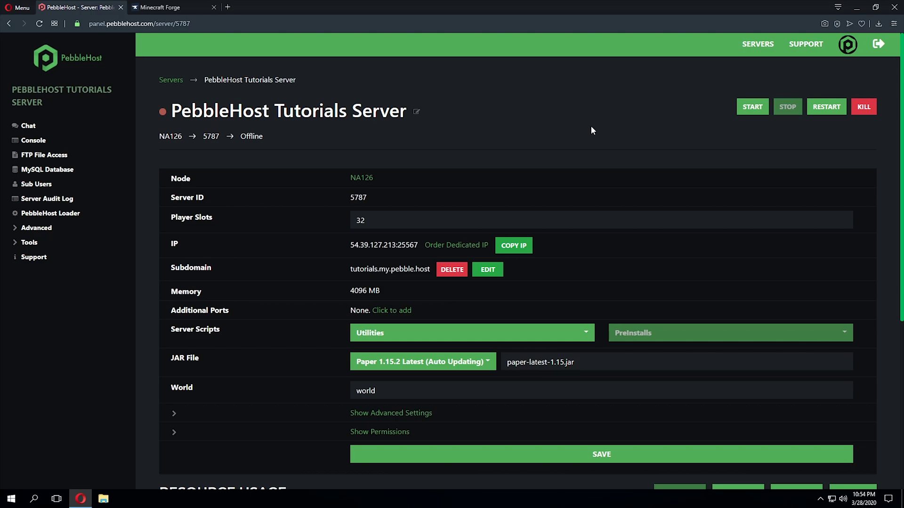
Open FTP File Access for the PebbleHost Tutorials Server from the panel sidebar
left_click(54, 156)
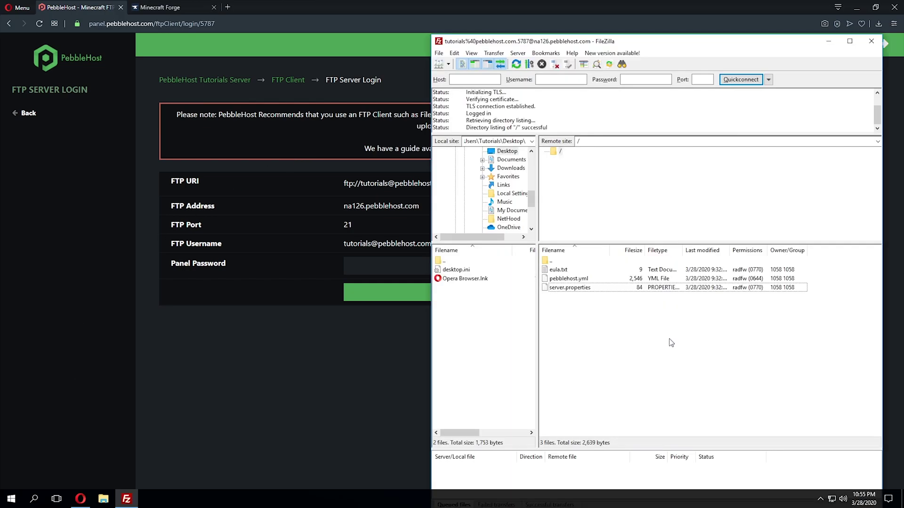
Select eula.txt, pebblehost.yml and server.properties on the server and delete them
left_click(587, 287)
left_click(587, 278)
left_click(591, 269)
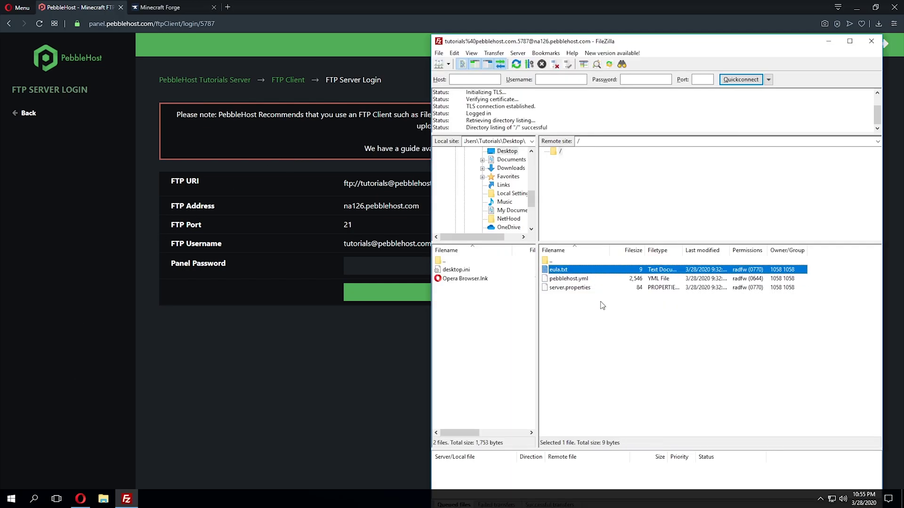
left_click_drag(607, 310, 570, 273)
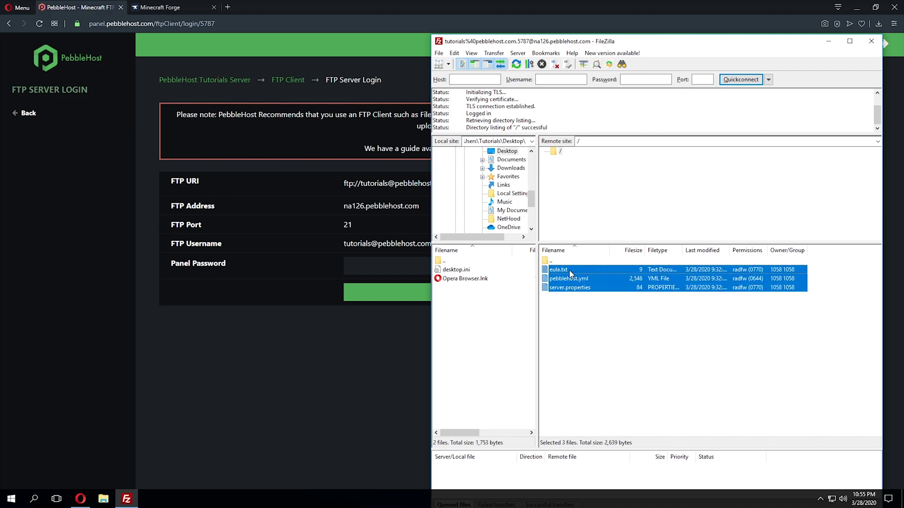
key("Delete")
left_click(698, 285)
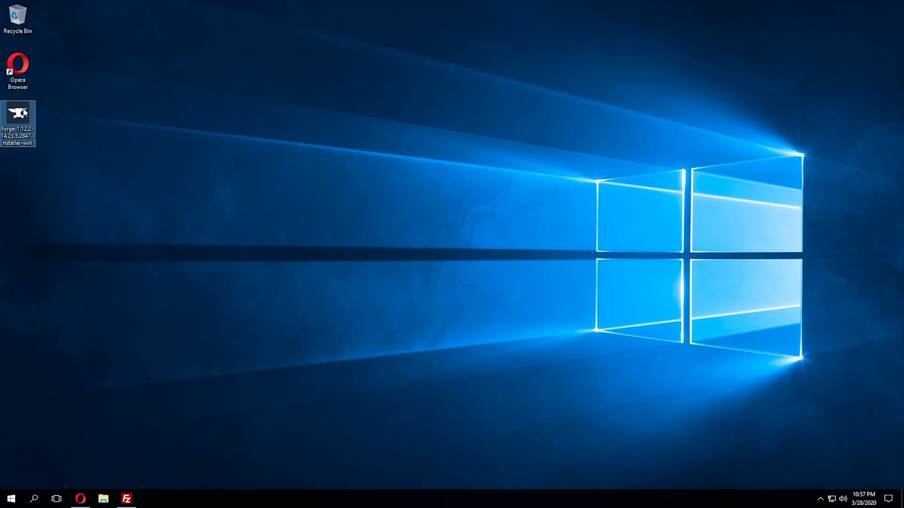
Launch the Forge 1.12.2 installer and choose Install server
double_click(24, 112)
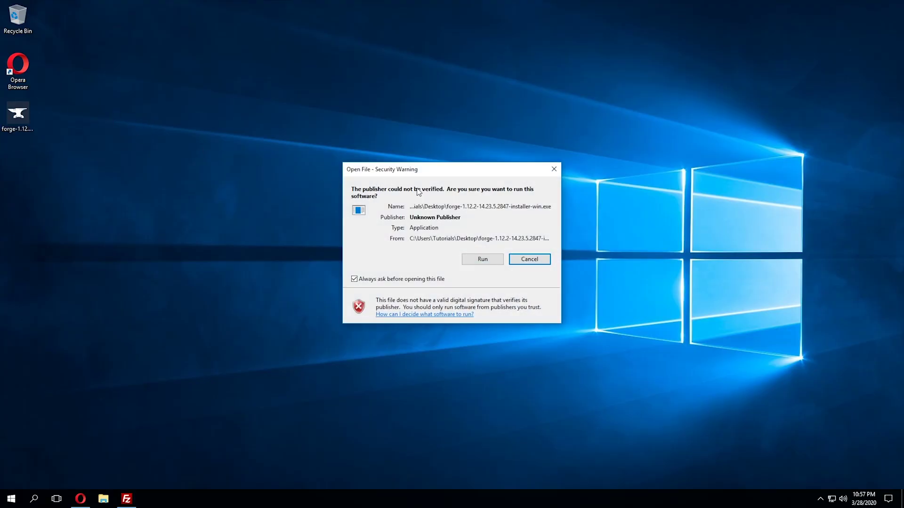
left_click(498, 258)
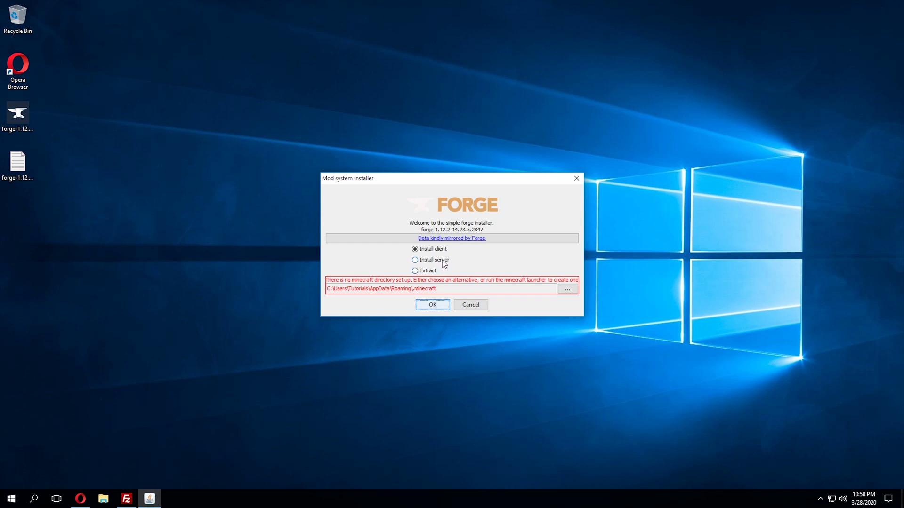
left_click(443, 261)
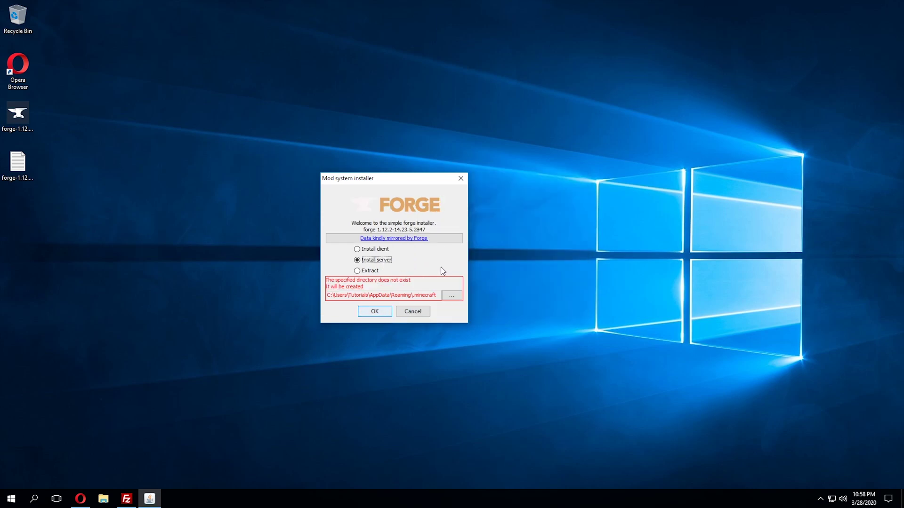
Install into a new desktop folder named '1.12.2 Forge'
left_click(453, 296)
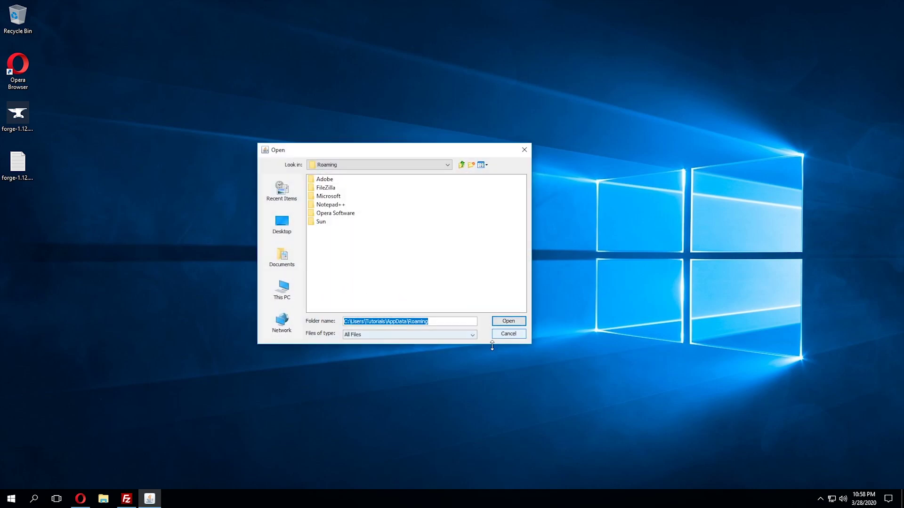
left_click(282, 224)
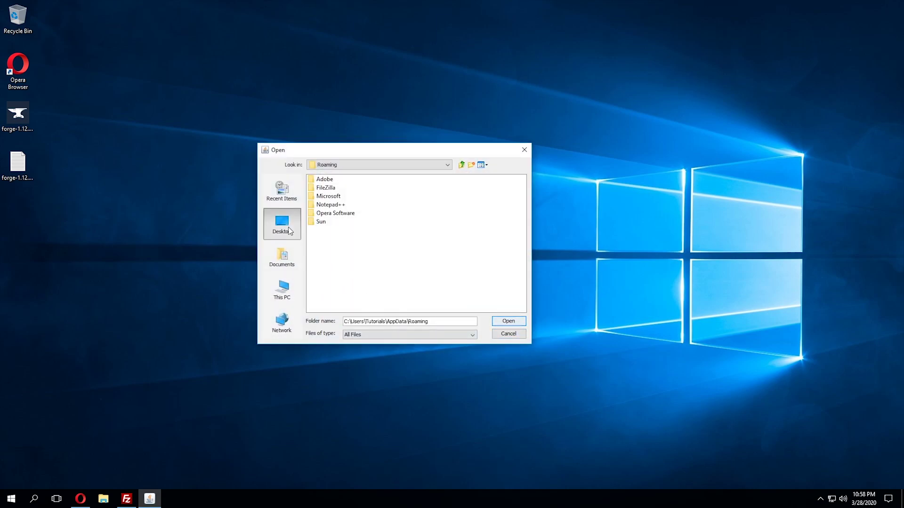
right_click(351, 246)
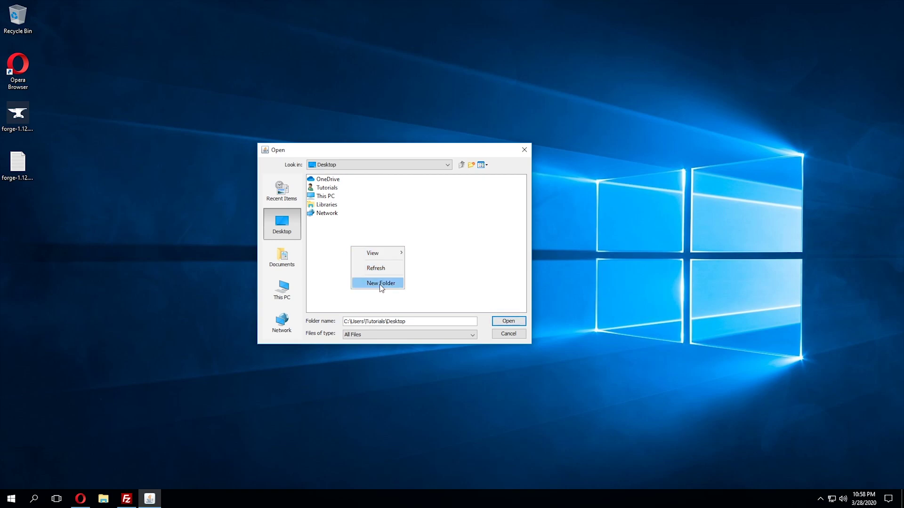
left_click(381, 284)
type("12.2 Forge")
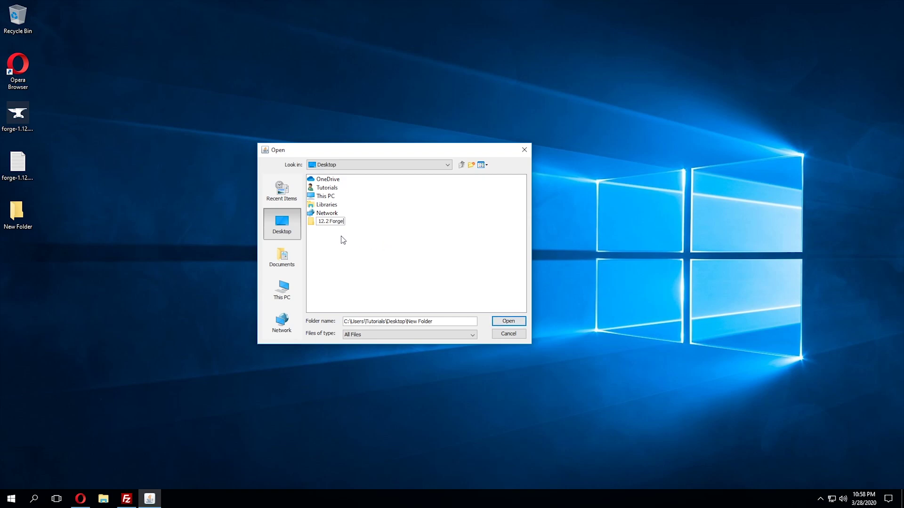
key("Return")
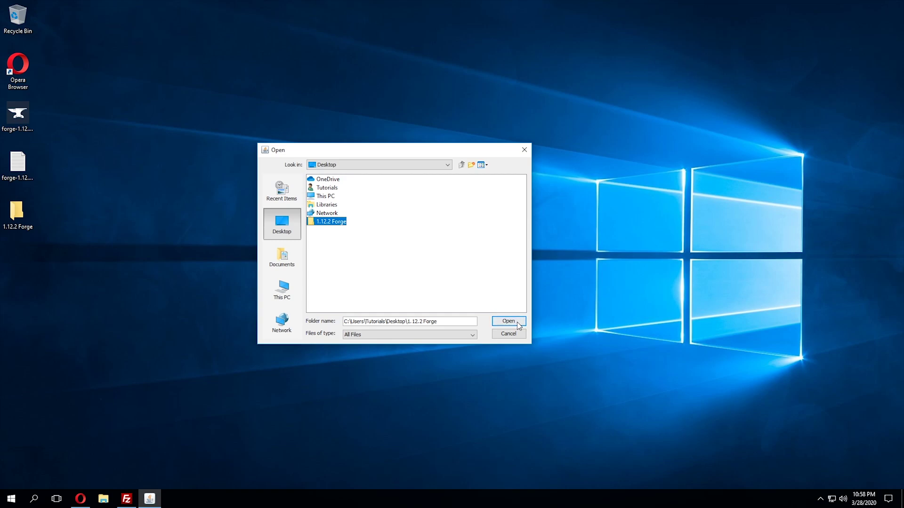
left_click(508, 321)
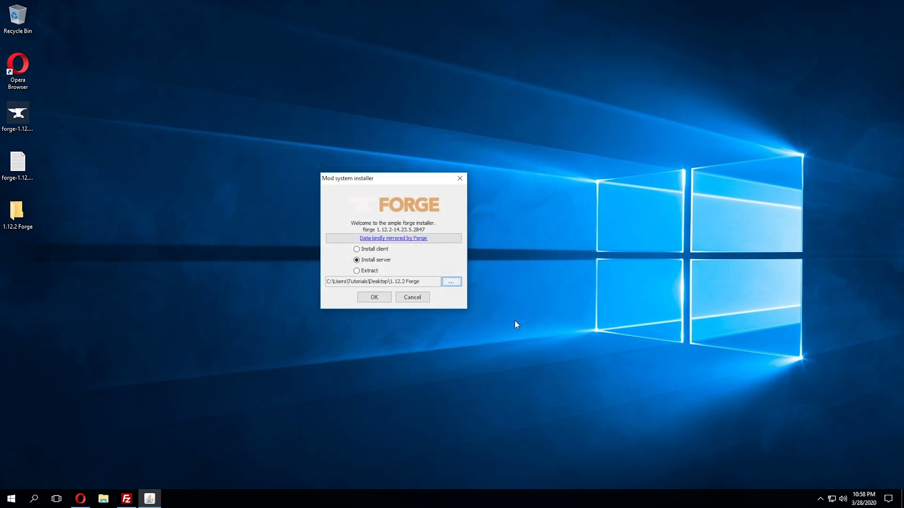
left_click(378, 296)
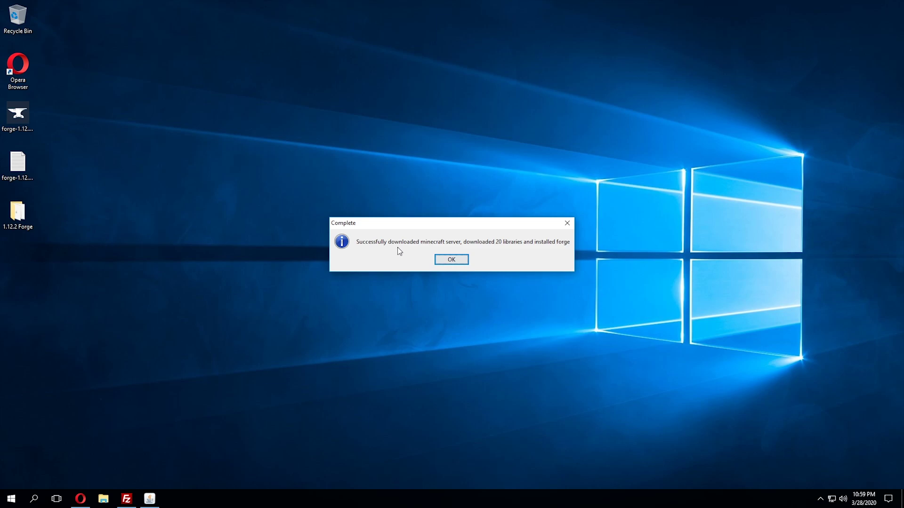
Open the 1.12.2 Forge folder, check its libraries and two jars, and snap it left
left_click(461, 260)
double_click(24, 215)
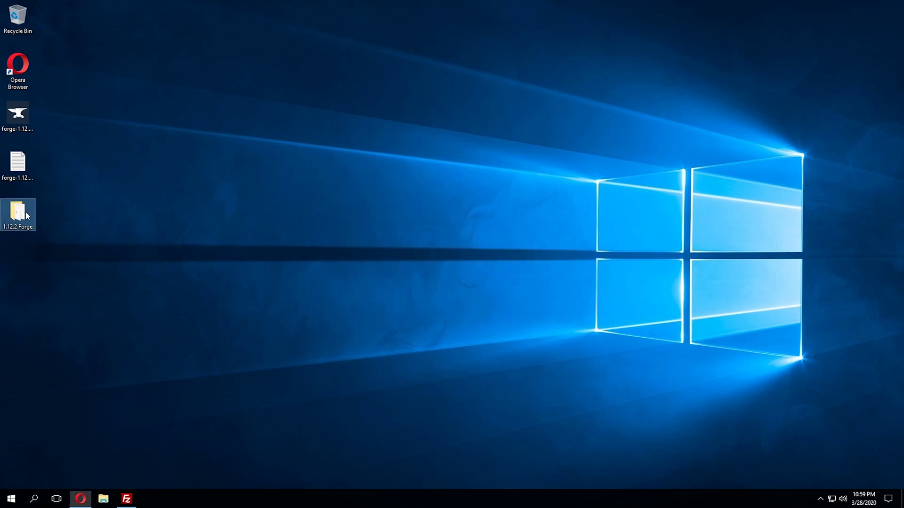
left_click_drag(569, 158, 384, 145)
mouse_move(347, 232)
left_mouse_down()
mouse_move(269, 184)
mouse_move(342, 227)
left_mouse_up()
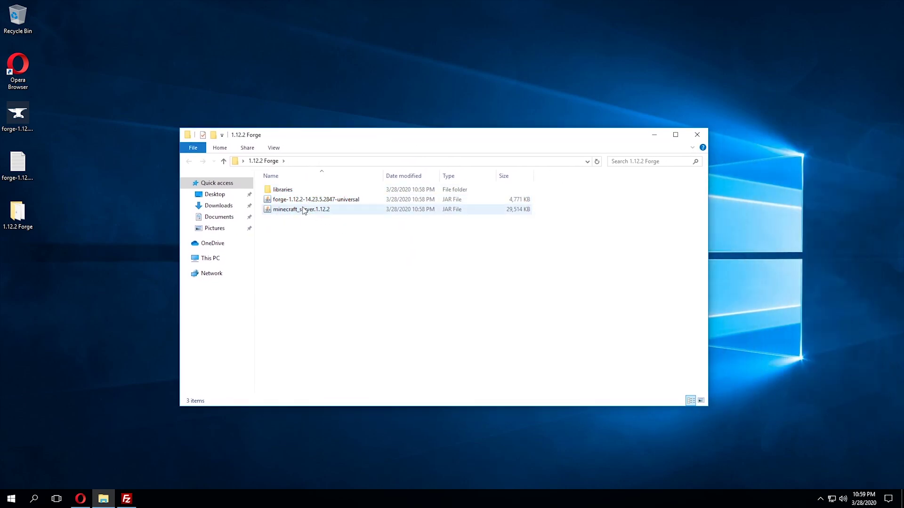
left_click(308, 214)
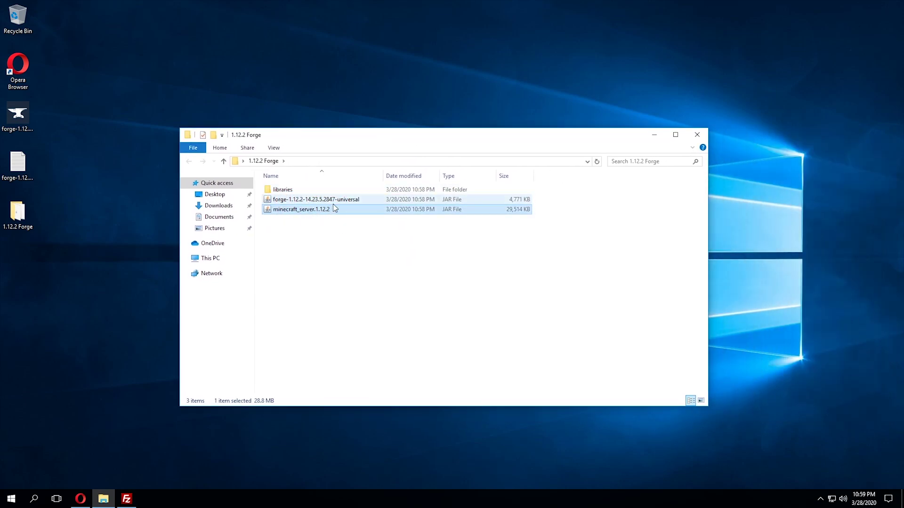
left_click(334, 202)
left_click(309, 191)
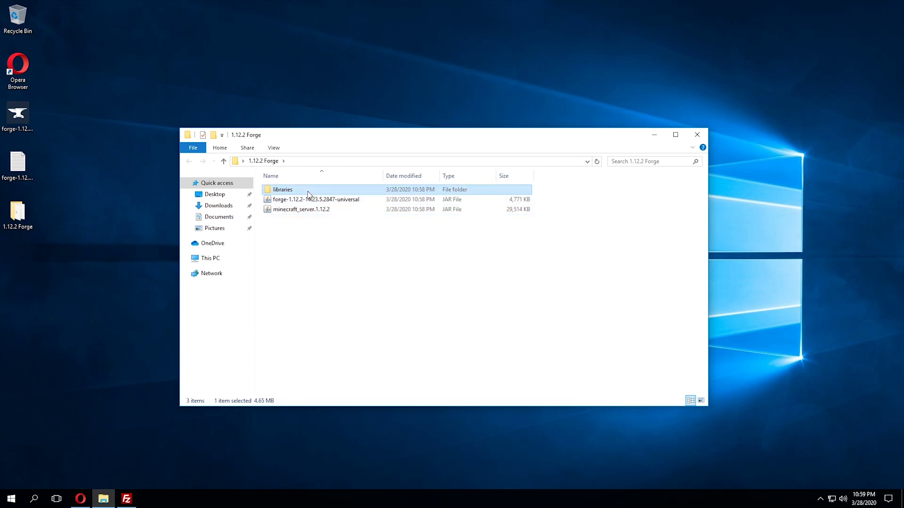
left_click_drag(500, 142, 1, 141)
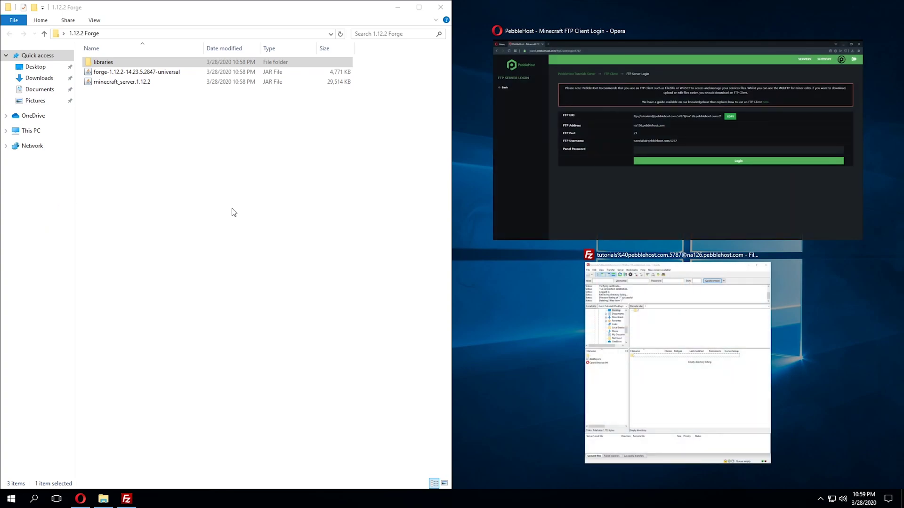
Upload libraries, the Forge universal jar and minecraft_server.1.12.2.jar to the server root
left_click(701, 328)
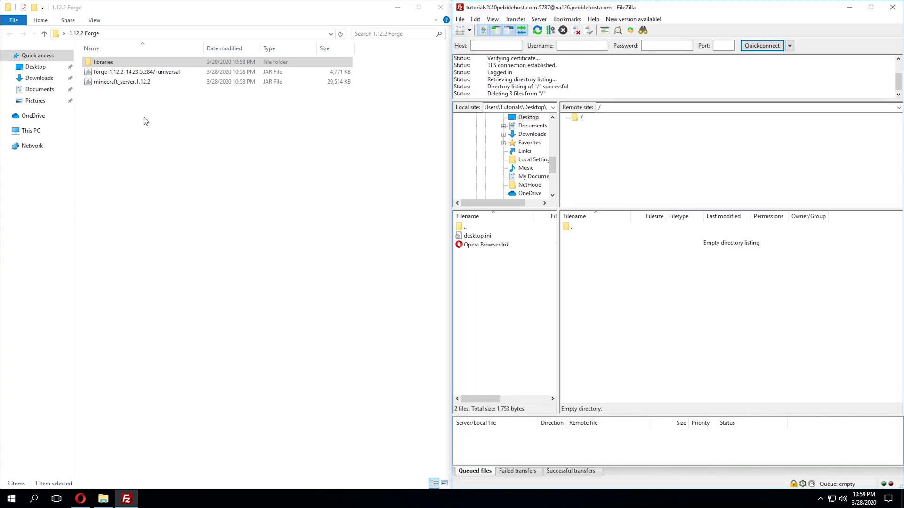
left_click_drag(146, 120, 714, 295)
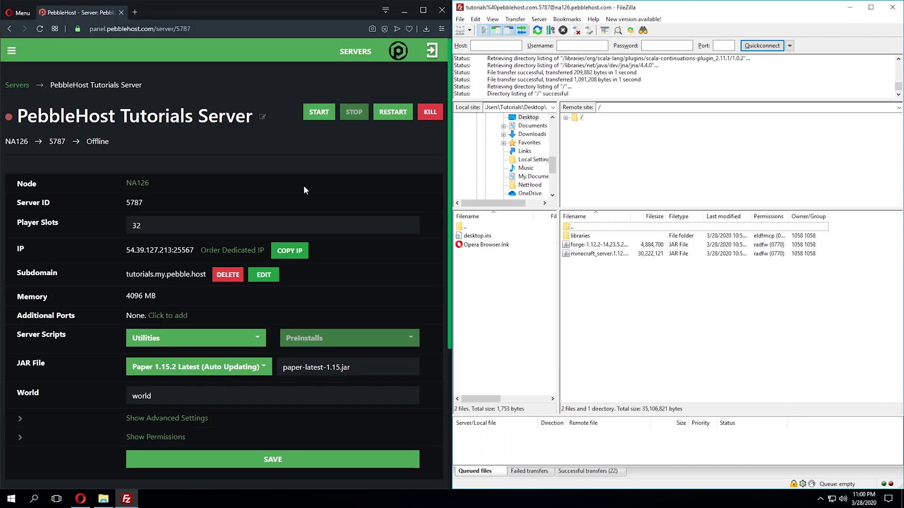
scroll(111, 285, "down", 2)
scroll(109, 283, "up", 1)
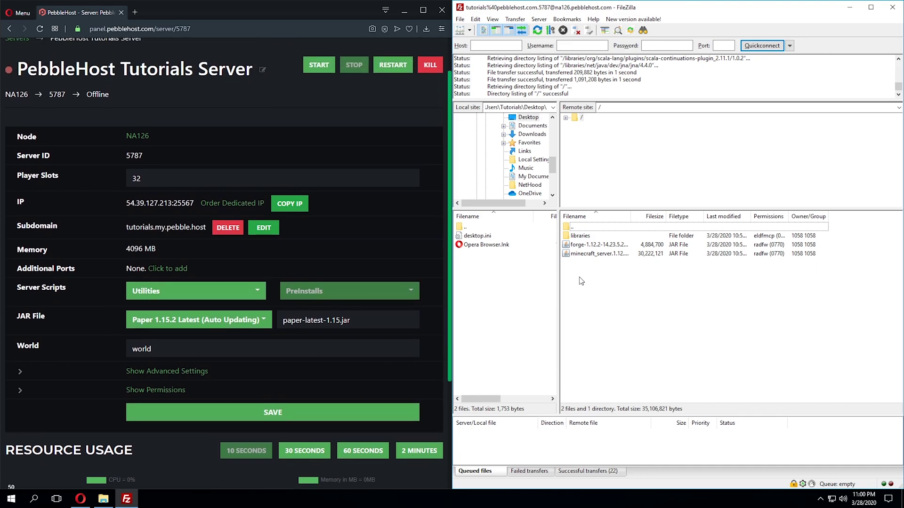
Copy the file name minecraft_server.1.12.2.jar from the server listing
left_click(611, 258)
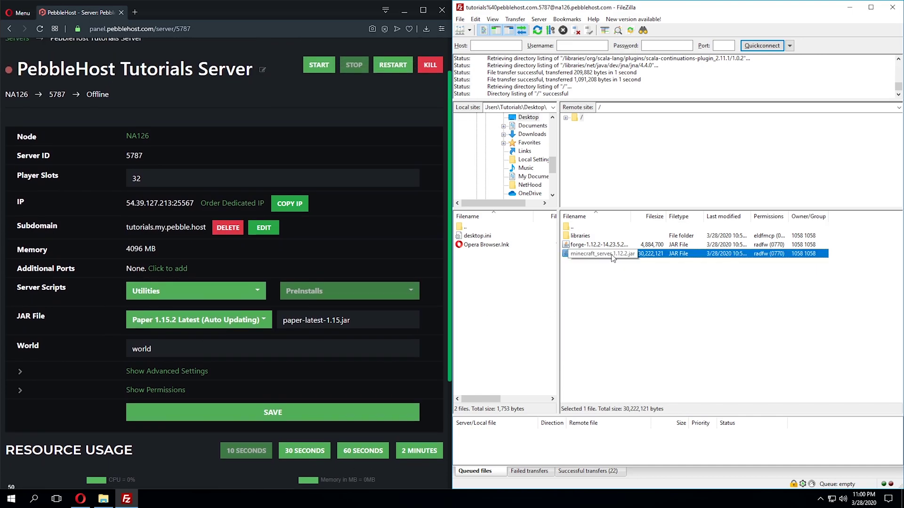
right_click(612, 258)
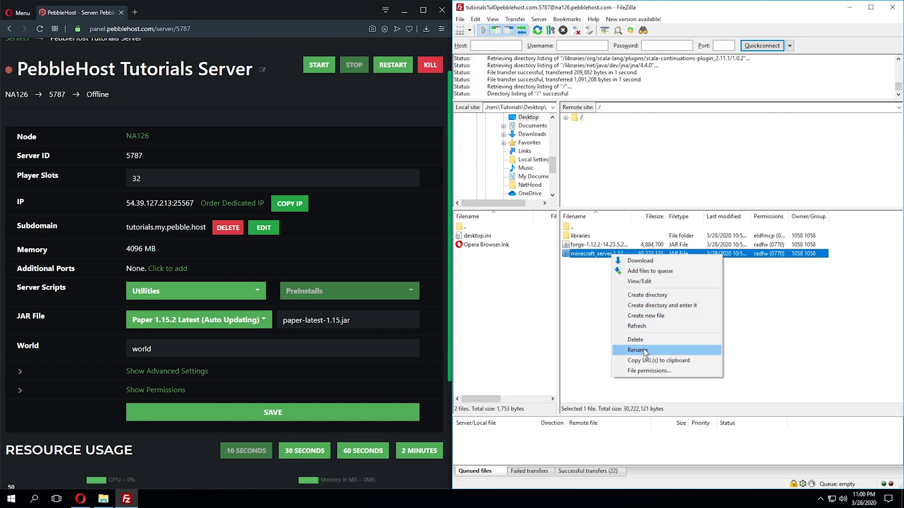
left_click(645, 351)
right_click(602, 253)
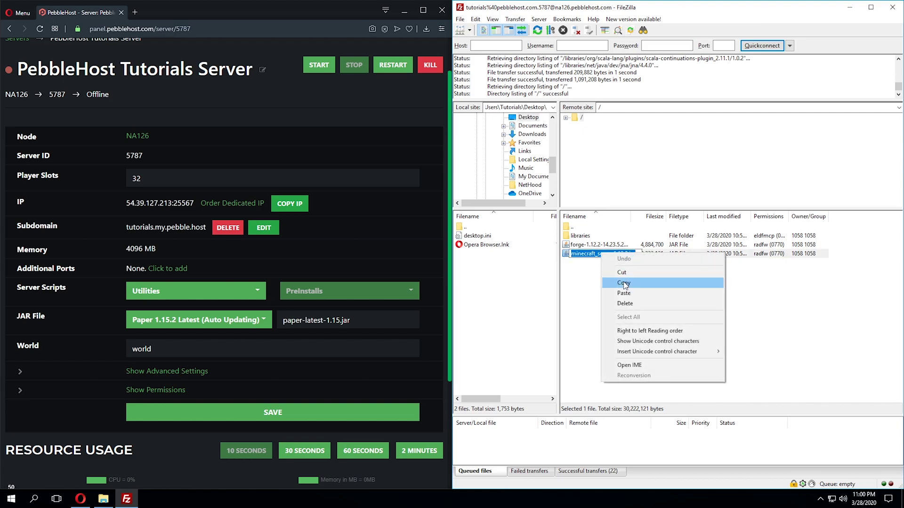
left_click(648, 285)
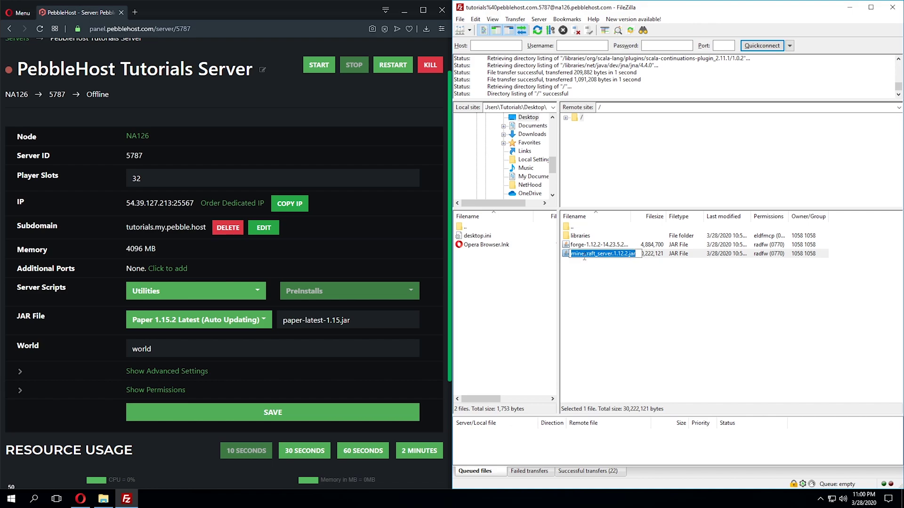
left_click(646, 316)
Replace paper-latest-1.15.jar in the panel's JAR File field with minecraft_server.1.12.2.jar
left_click(412, 320)
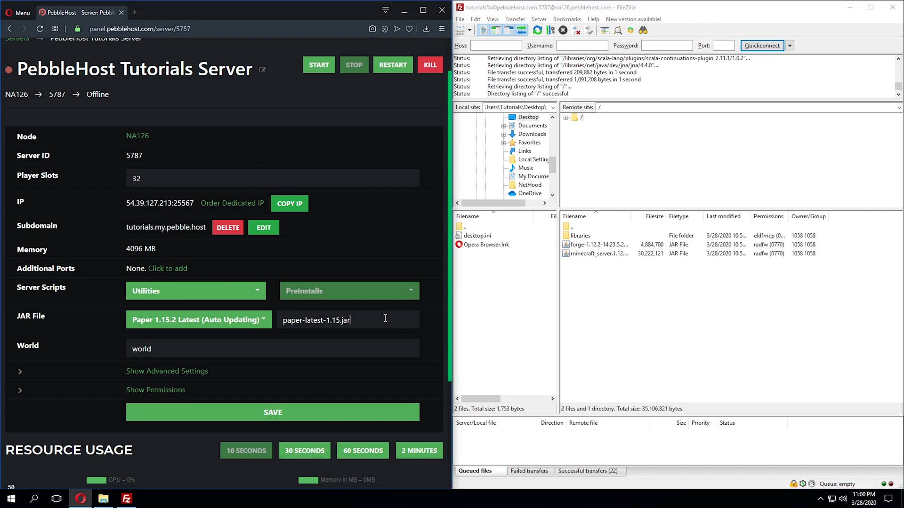
left_click_drag(413, 319, 284, 320)
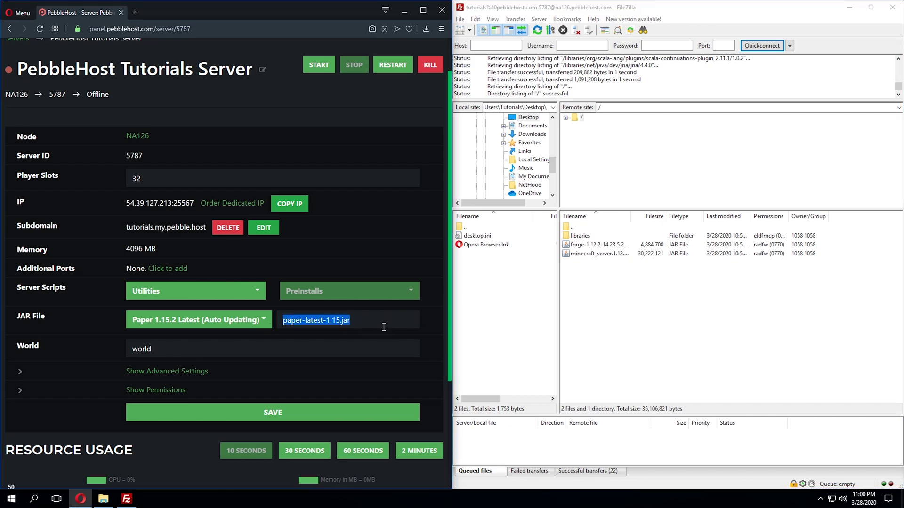
key("BackSpace")
right_click(366, 324)
left_click(386, 377)
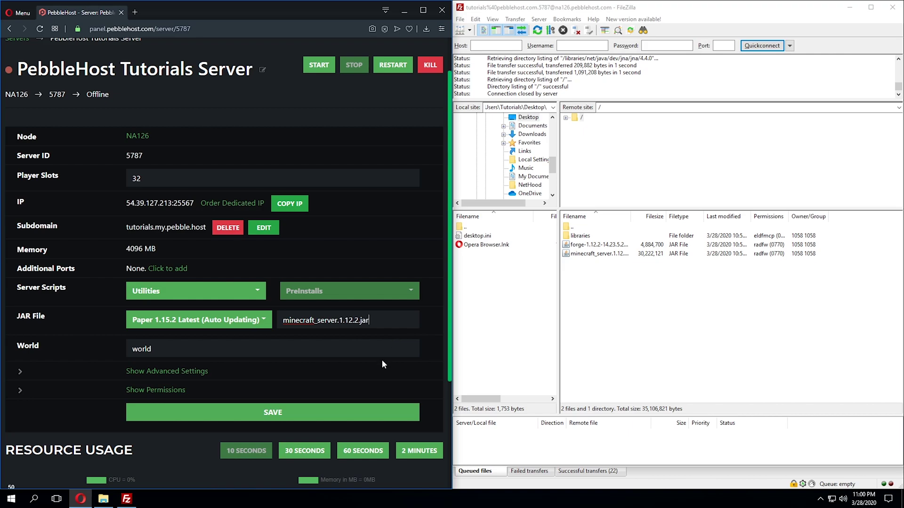
Save the JAR setting, start the server until startup shows Done, then stop it
left_click(362, 414)
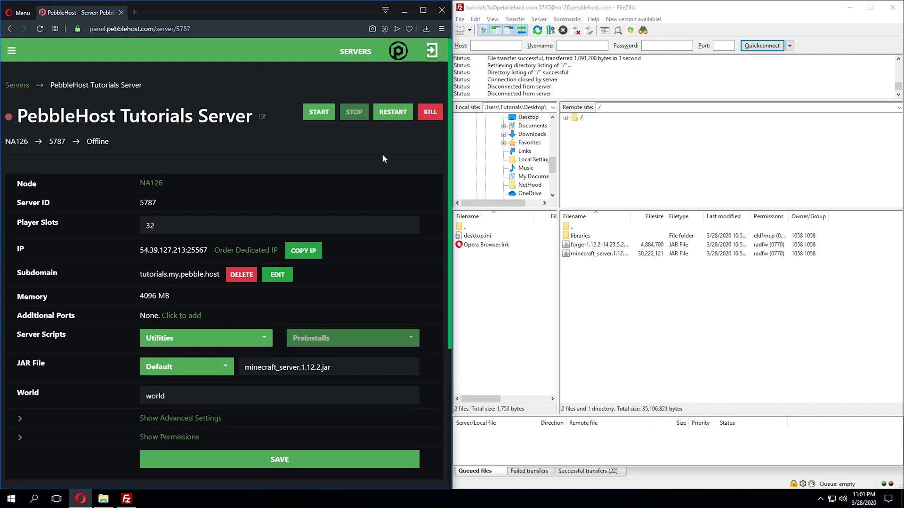
left_click(333, 118)
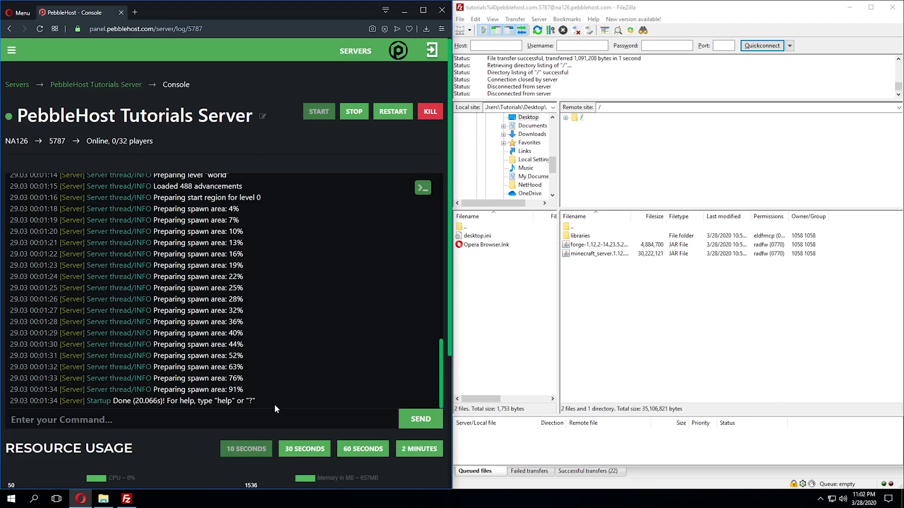
left_click_drag(113, 400, 183, 401)
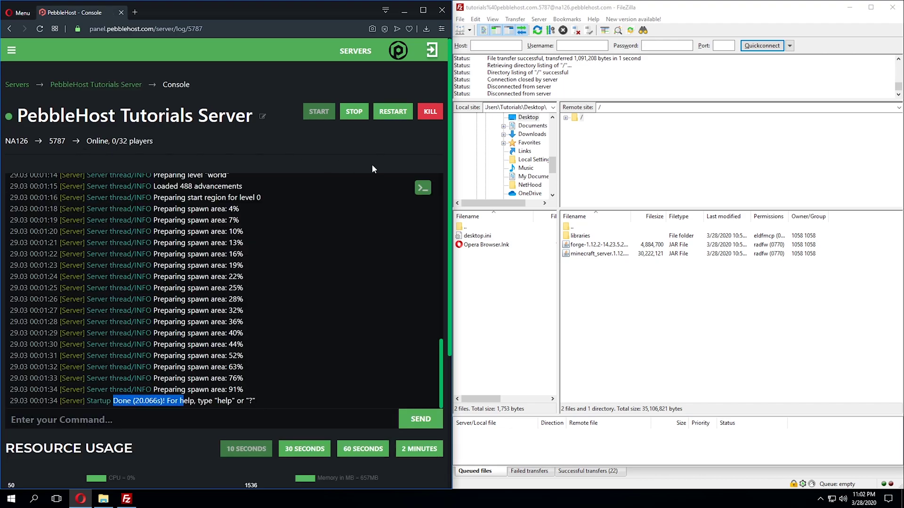
left_click(355, 113)
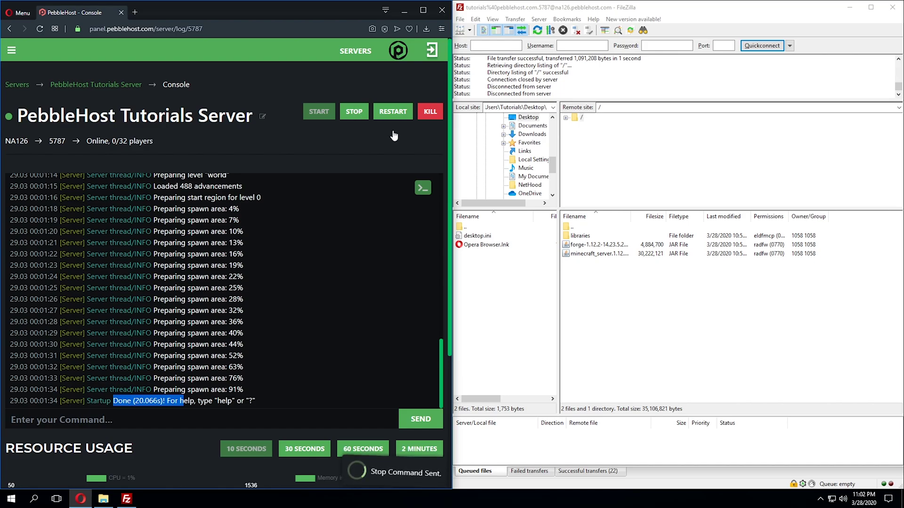
Refresh the server's file listing to show the newly generated files
right_click(727, 340)
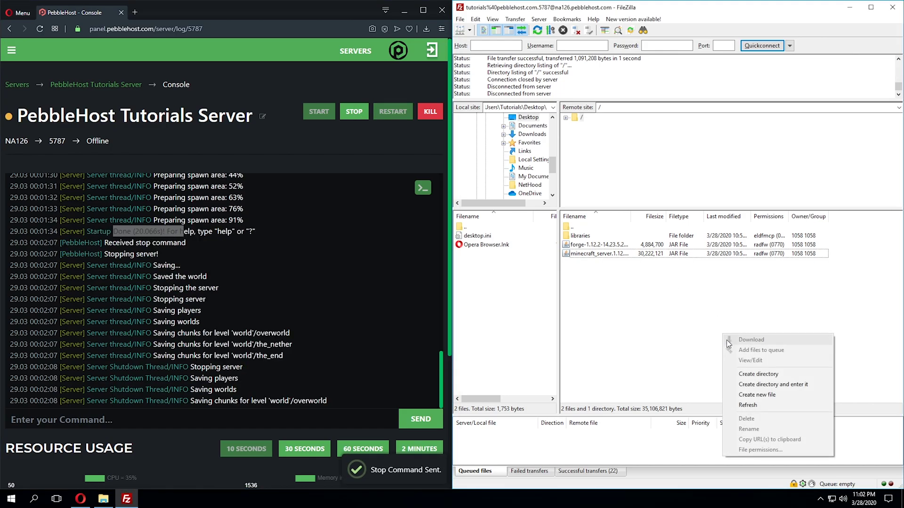
left_click(741, 405)
left_click(583, 300)
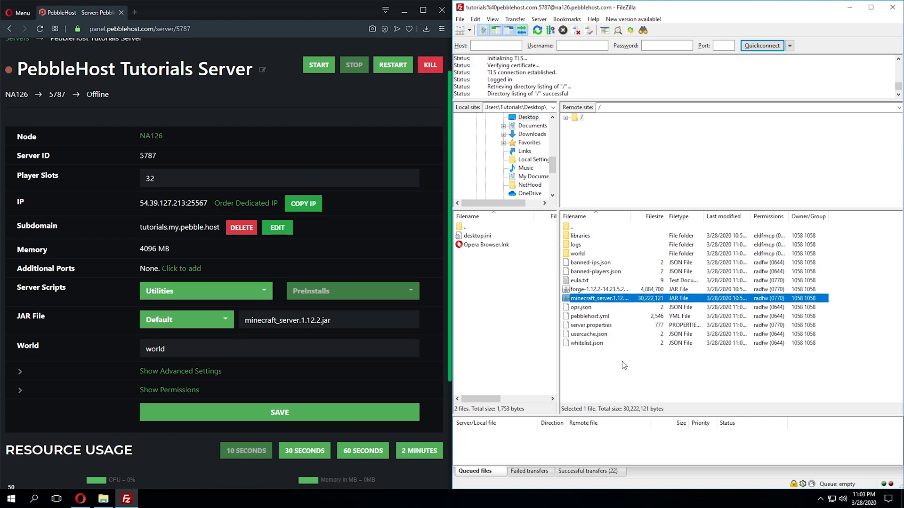
mouse_move(624, 365)
left_mouse_down()
mouse_move(591, 234)
mouse_move(619, 365)
left_mouse_up()
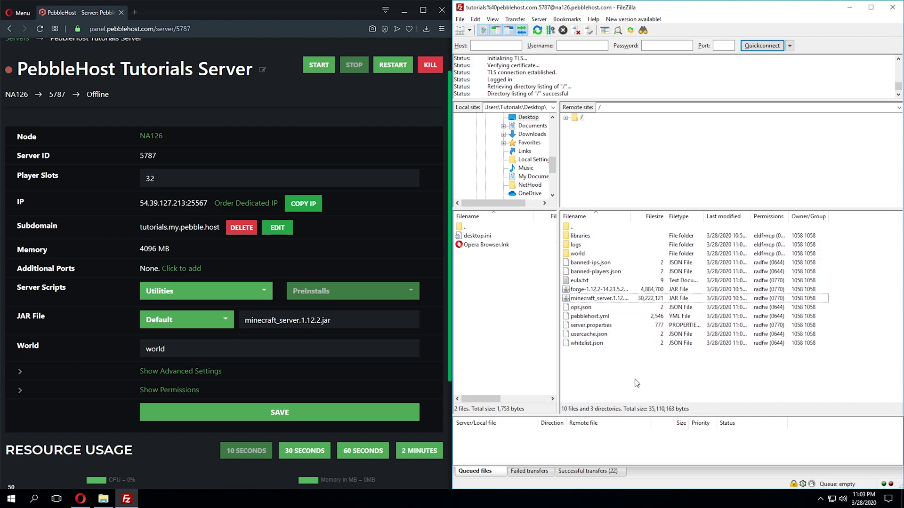
Copy the full forge-1.12.2-14.23.5.2847-universal.jar file name
left_click(605, 290)
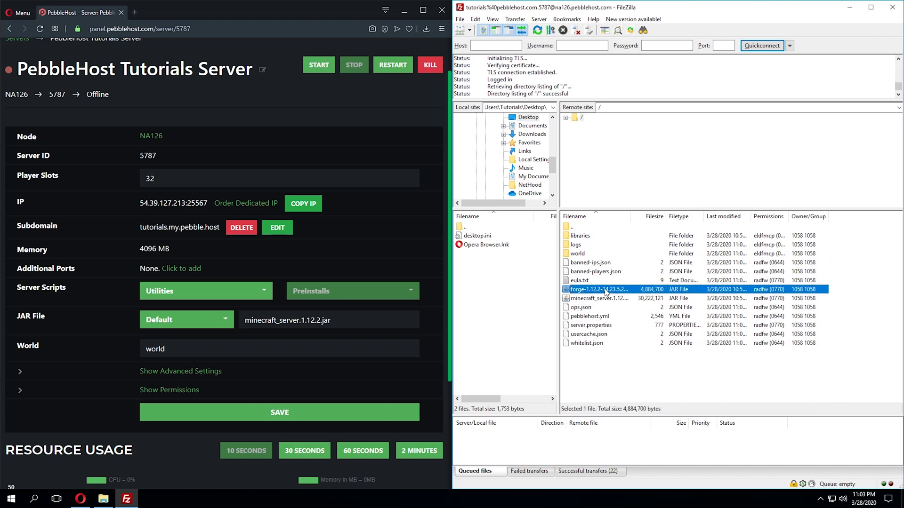
right_click(606, 290)
right_click(611, 292)
left_click(653, 389)
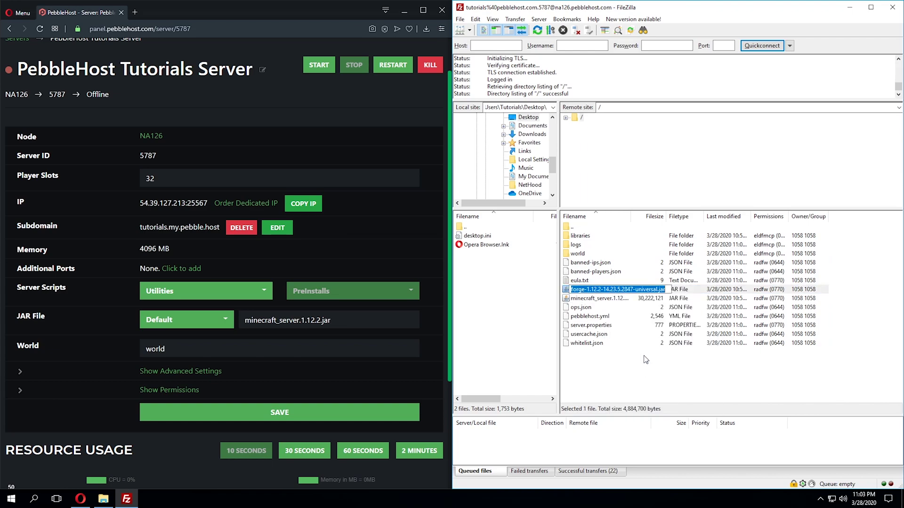
right_click(643, 293)
left_click(668, 322)
Set JAR File to forge-1.12.2-14.23.5.2847-universal.jar, save, and start the server
triple_click(407, 321)
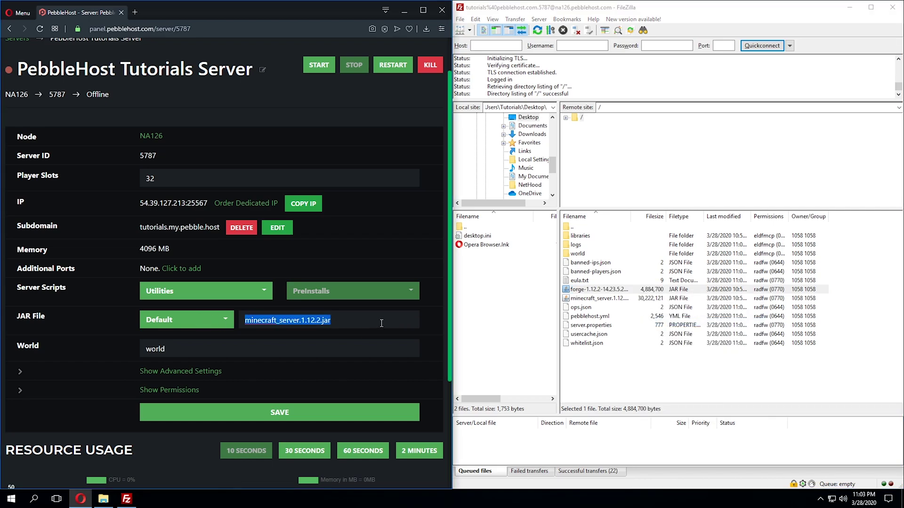
key("BackSpace")
right_click(380, 321)
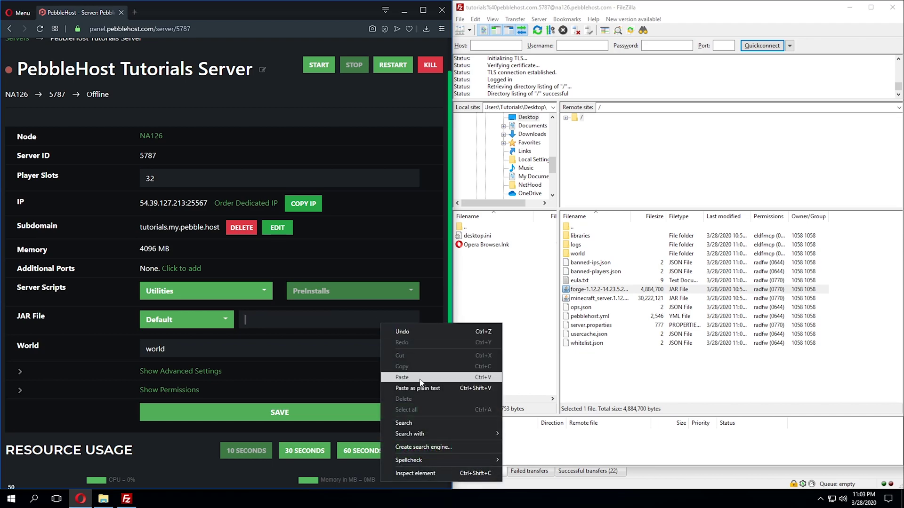
left_click(396, 381)
scroll(429, 311, "down", 1)
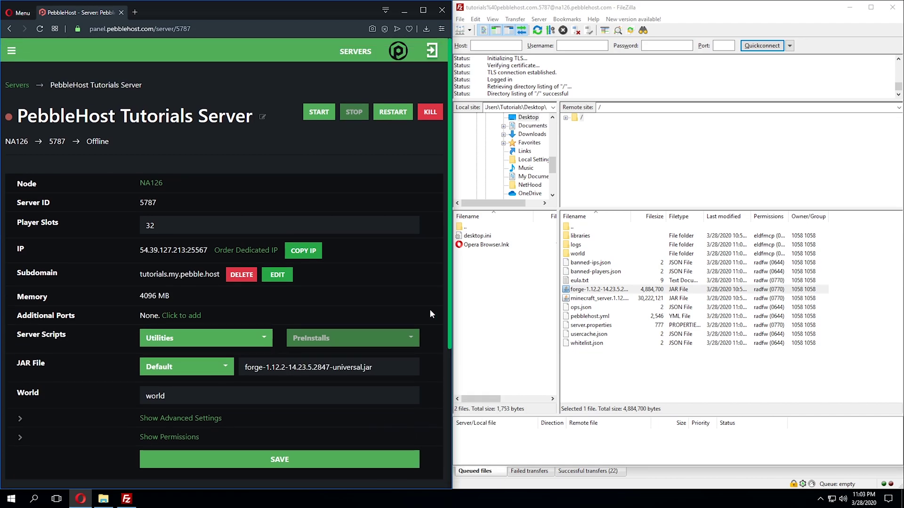
left_click(363, 367)
left_click(318, 117)
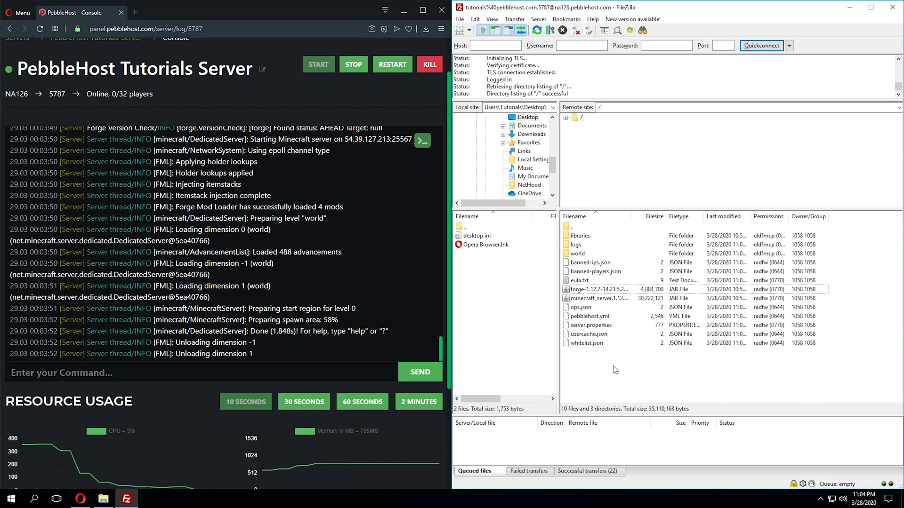
Refresh the listing, open the mods folder, and upload extrautils2-1.12-1.9.9.jar into it
right_click(575, 359)
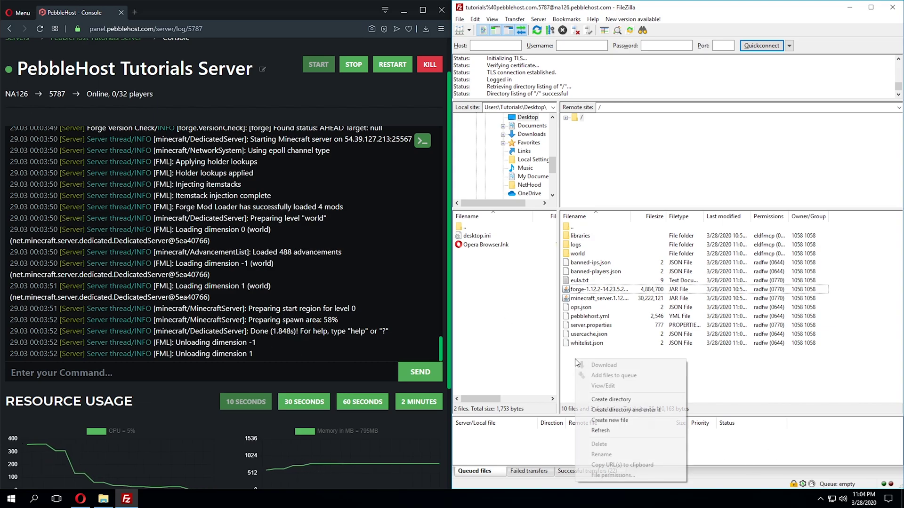
left_click(618, 431)
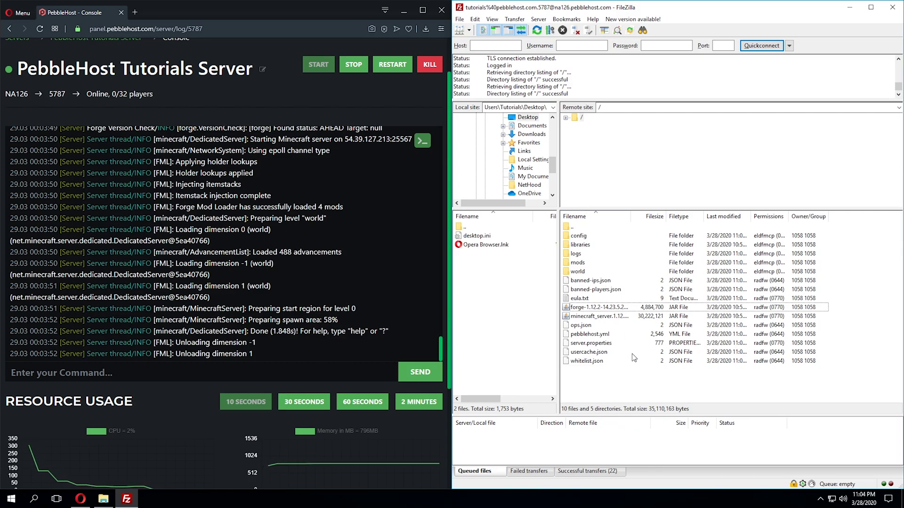
left_click(591, 264)
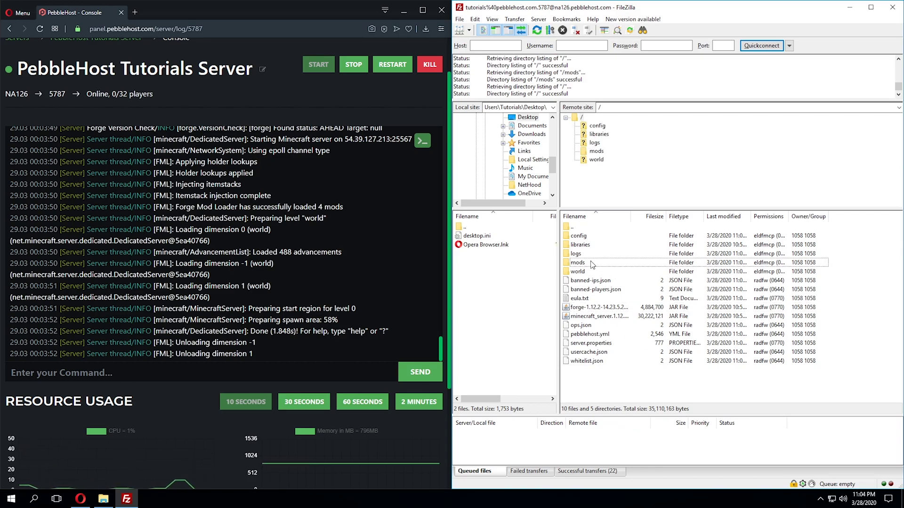
double_click(591, 265)
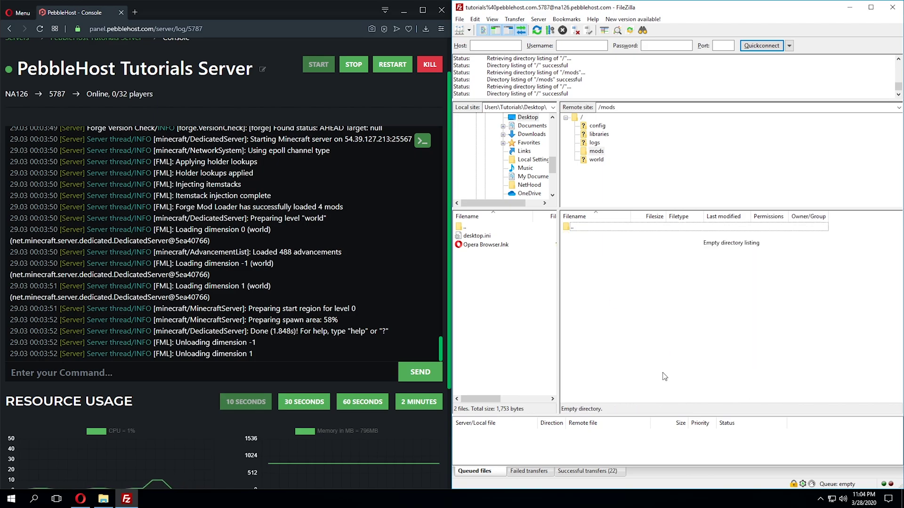
left_click_drag(660, 382, 824, 362)
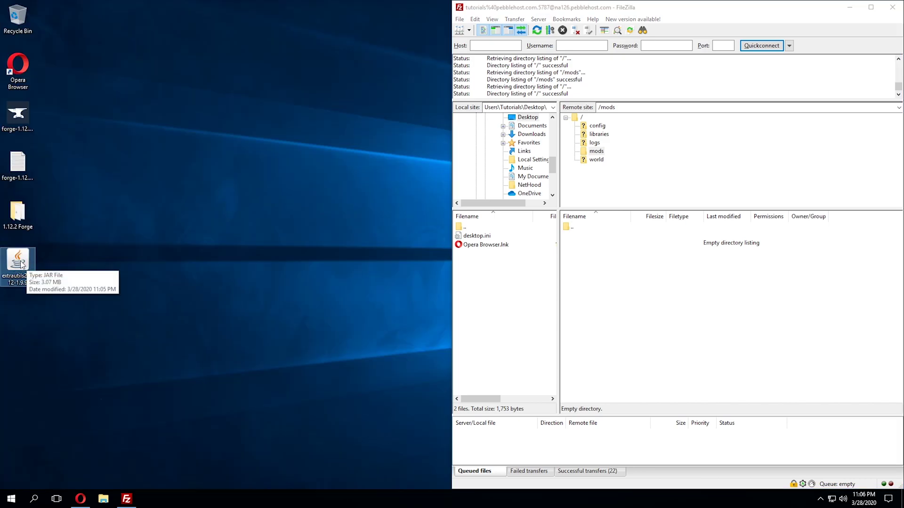
left_click_drag(22, 264, 652, 284)
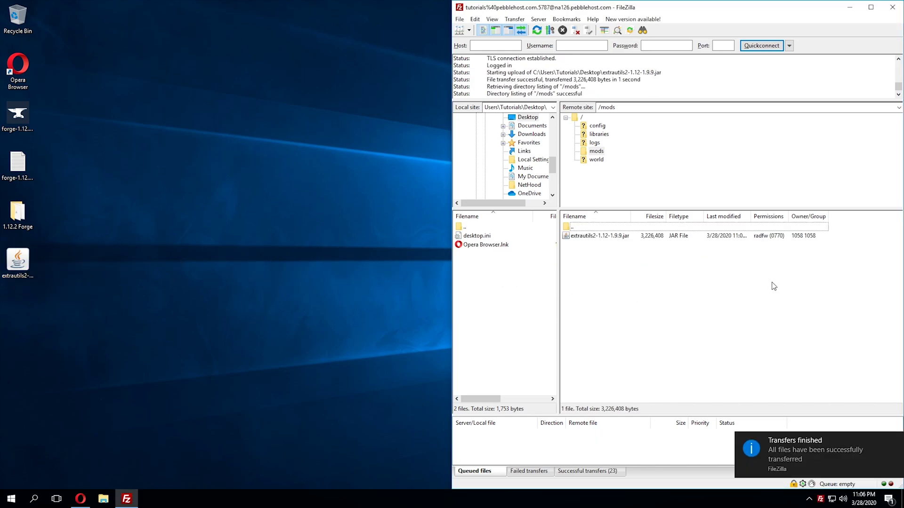
Go back up to the server root and select the world folder
double_click(599, 228)
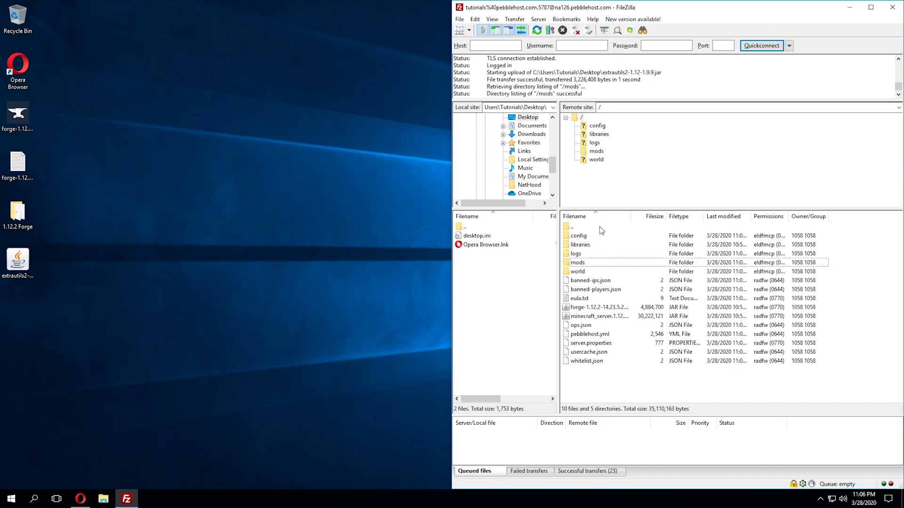
left_click(589, 273)
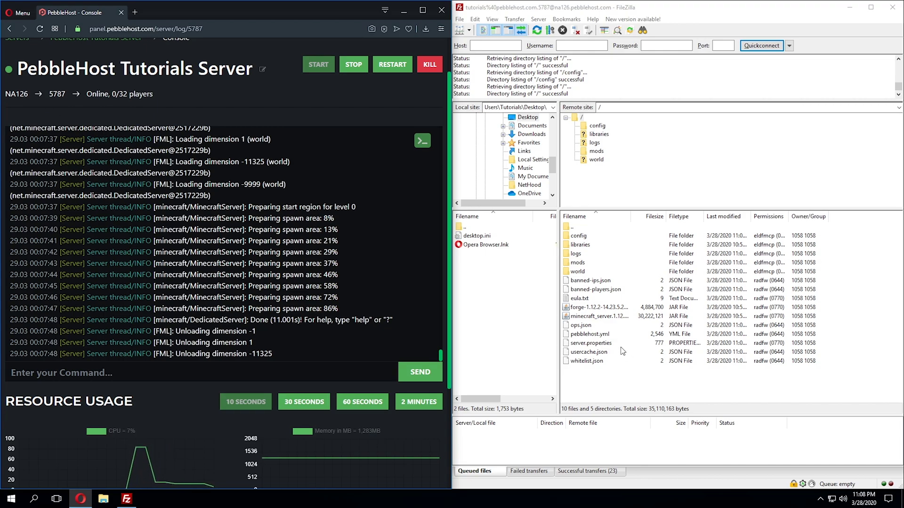
left_click(587, 273)
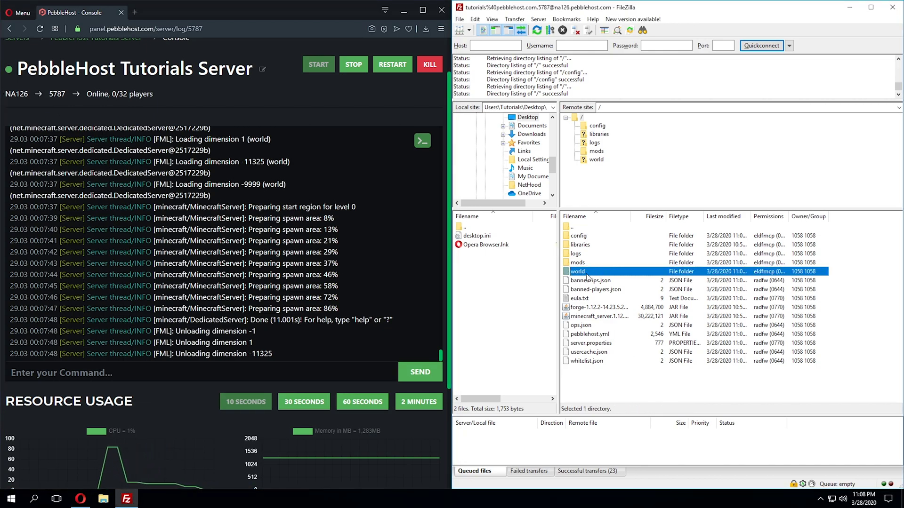
double_click(596, 236)
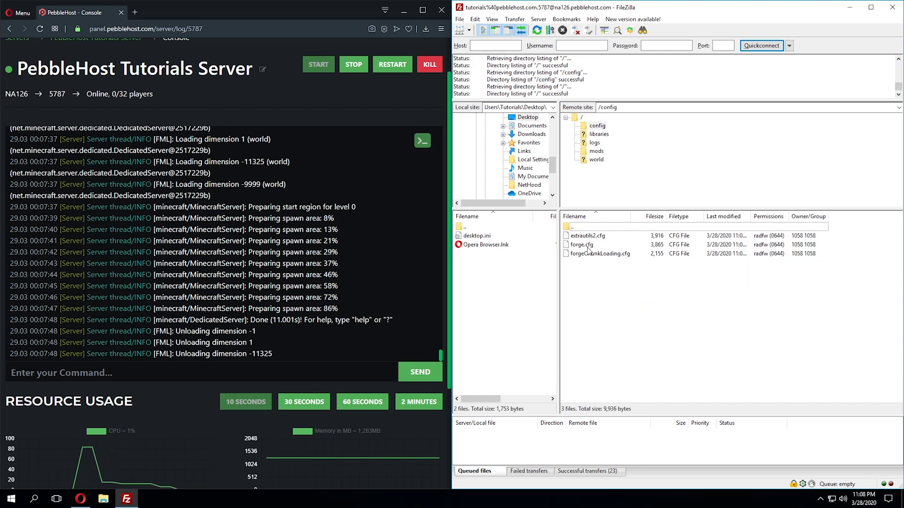
left_click(598, 236)
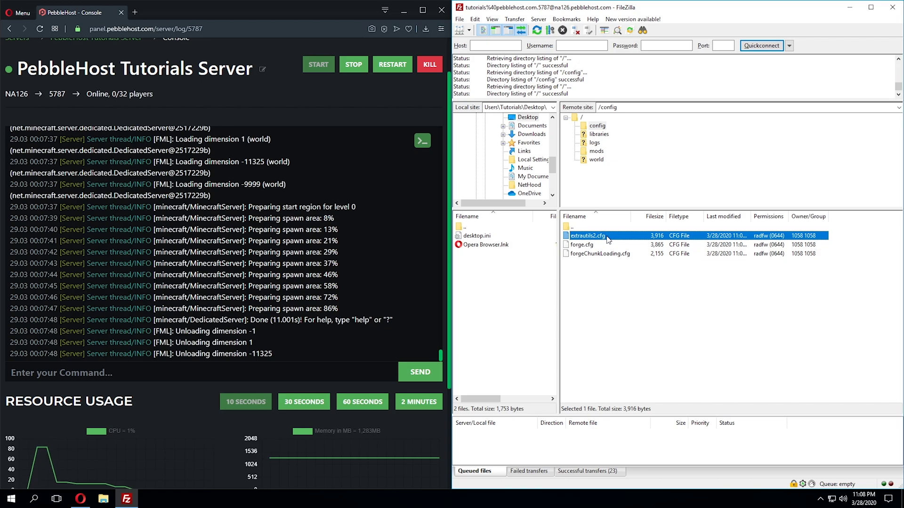
key("BackSpace")
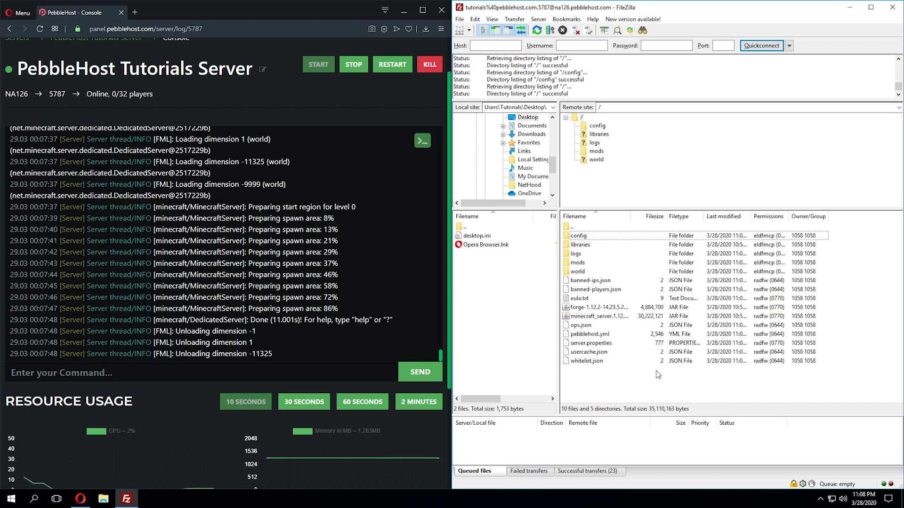